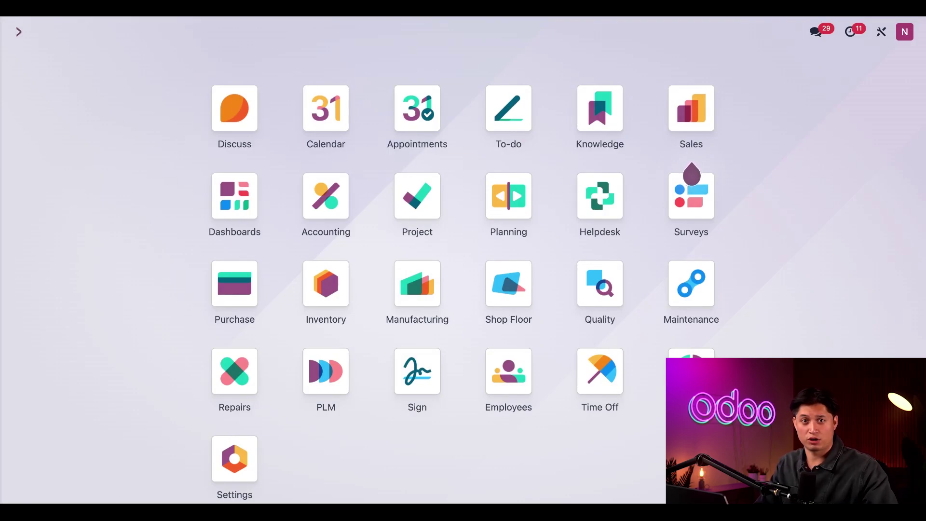
Go to the Bills of Materials list in the Manufacturing app
{"action": "left_click", "coordinate": [428, 295]}
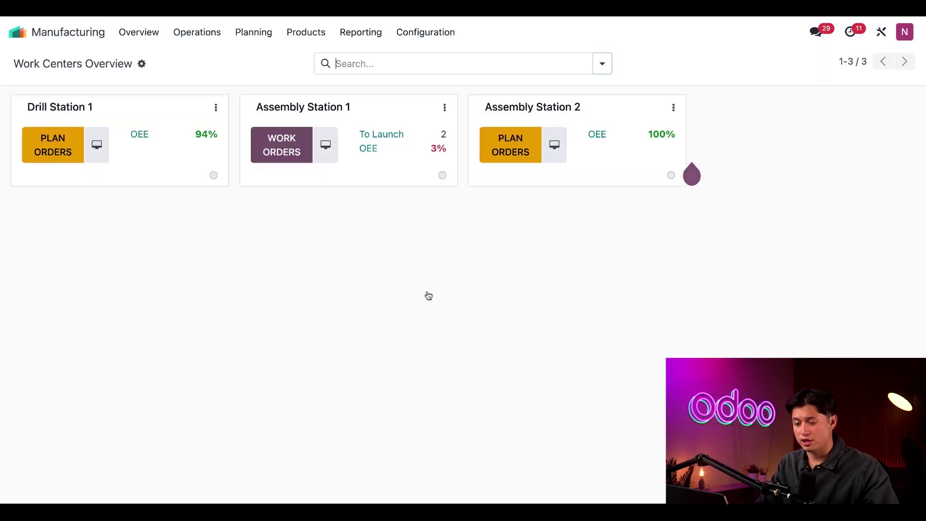
{"action": "left_click", "coordinate": [304, 33]}
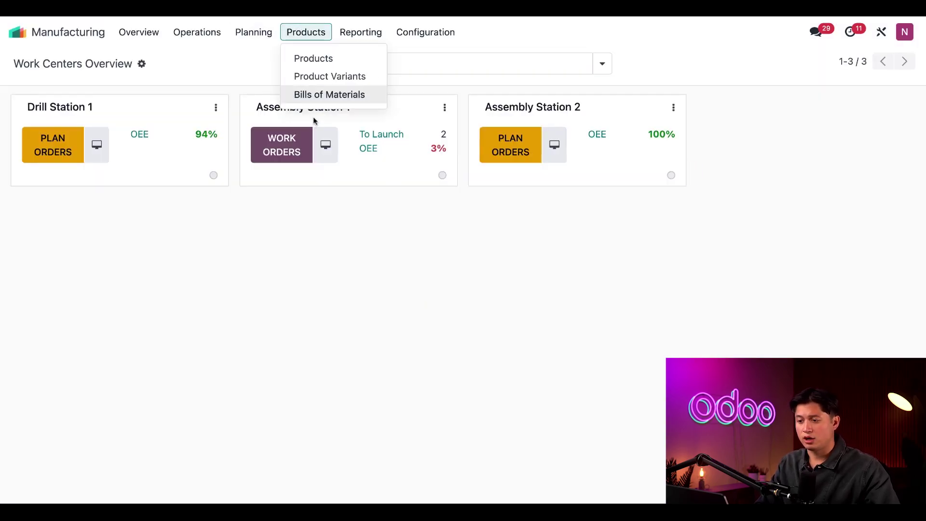
{"action": "left_click", "coordinate": [322, 96]}
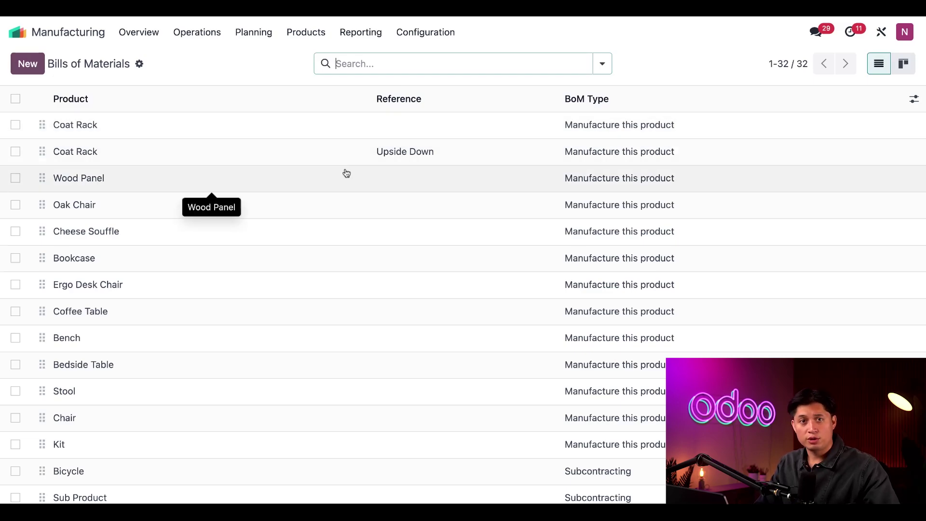
Search for CHEESE and open the Cheese Souffle bill's Miscellaneous settings
{"action": "type", "text": "CHS"}
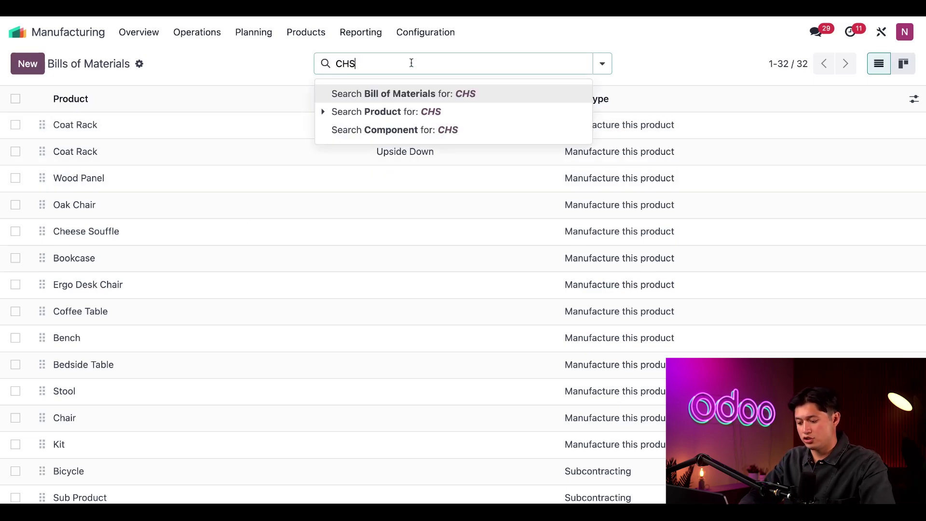
{"action": "key", "text": "BackSpace"}
{"action": "type", "text": "EESE"}
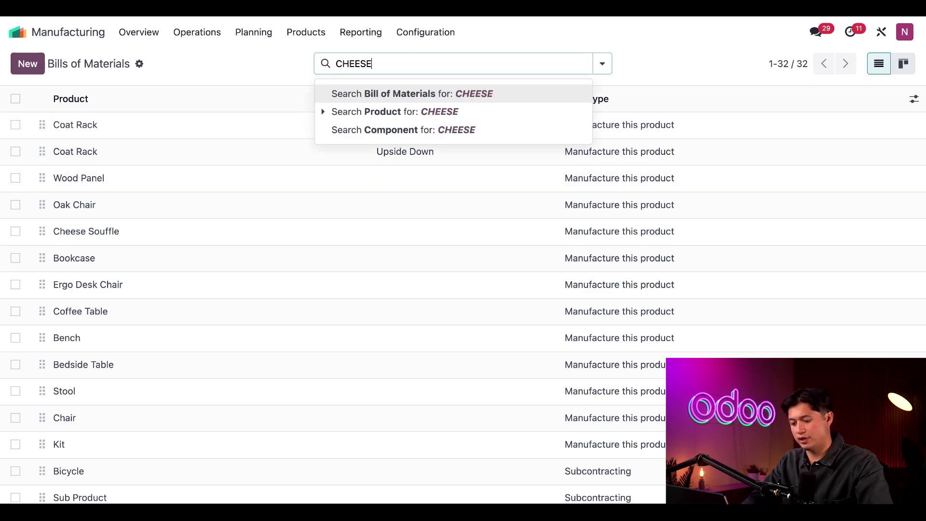
{"action": "key", "text": "Return"}
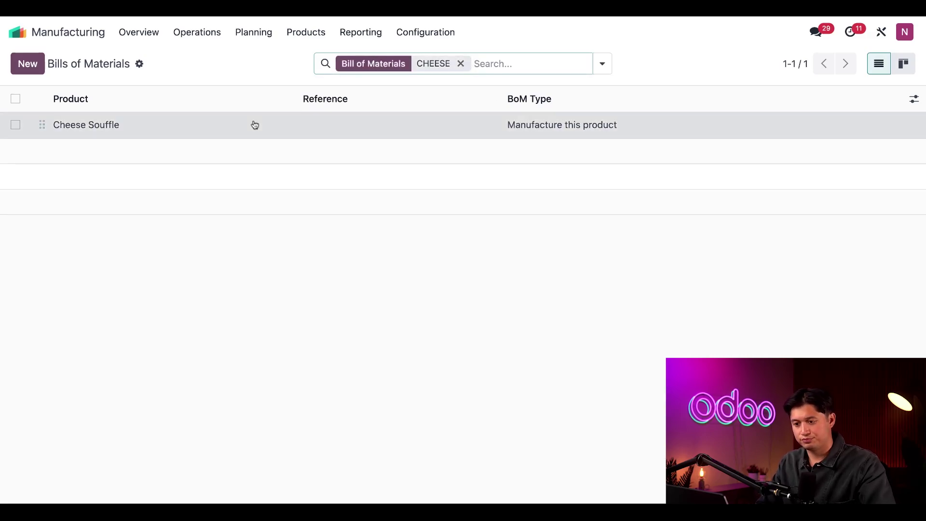
{"action": "left_click", "coordinate": [254, 125]}
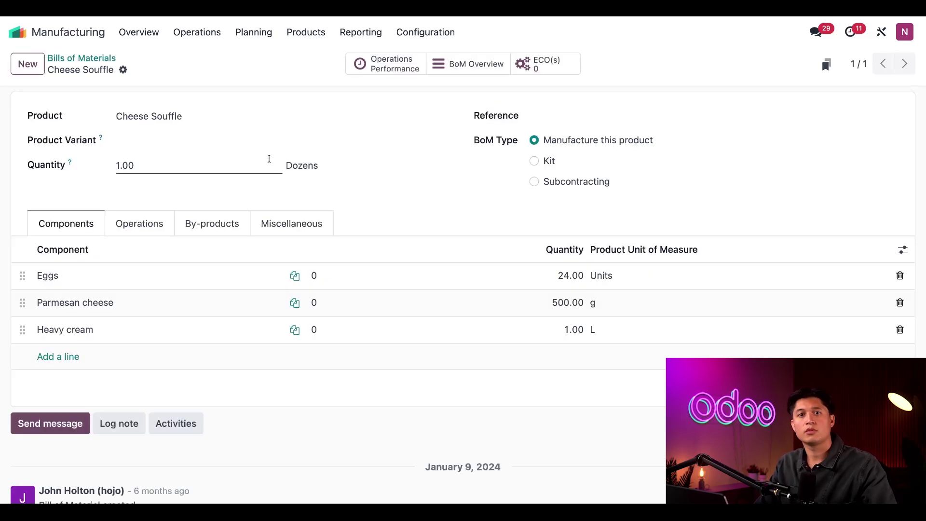
{"action": "left_click", "coordinate": [300, 224]}
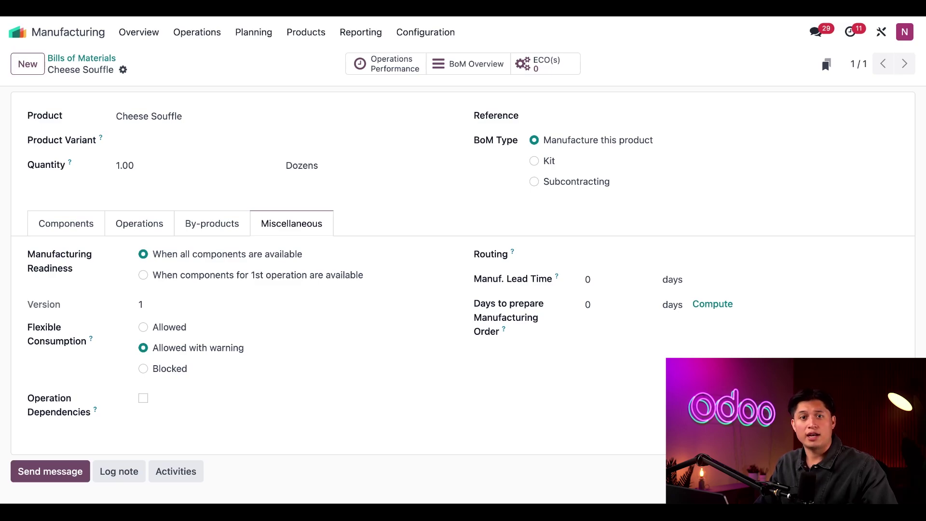
Open manufacturing order WH/MO/00393 from the to-do Manufacturing Orders list
{"action": "left_click", "coordinate": [208, 37]}
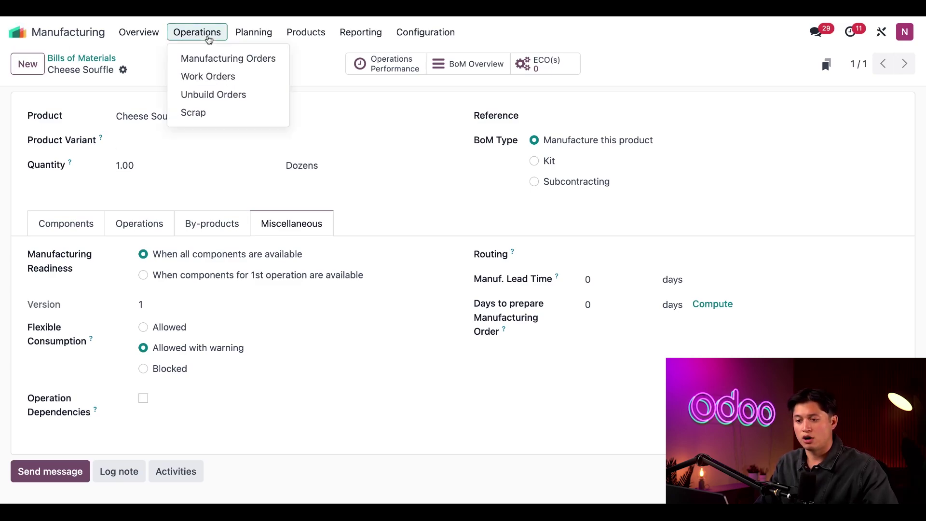
{"action": "left_click", "coordinate": [230, 60]}
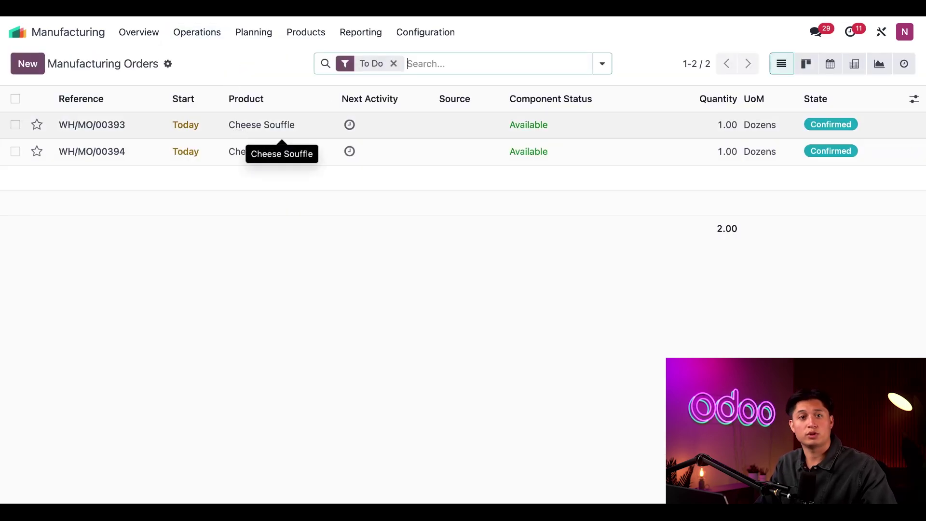
{"action": "left_click", "coordinate": [282, 124]}
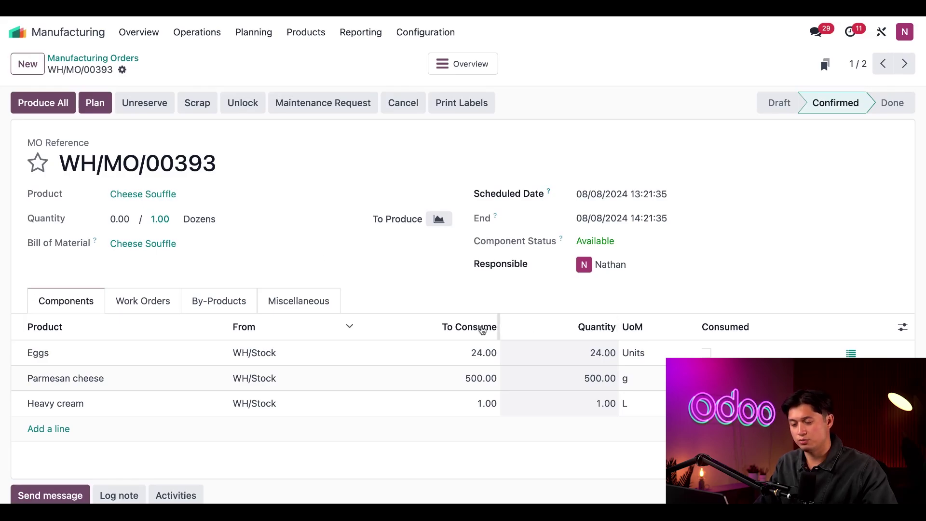
{"action": "mouse_move", "coordinate": [482, 329]}
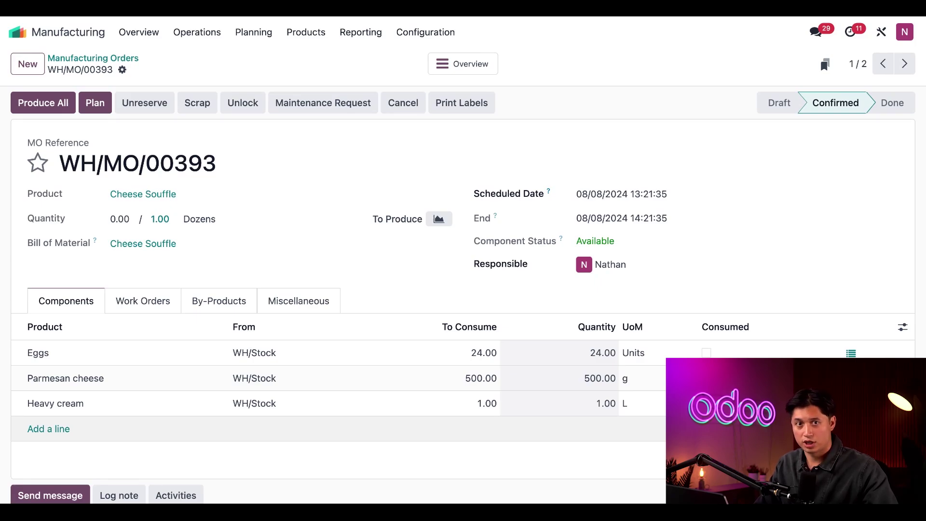
Change the eggs quantity to 30 and mark the eggs as consumed
{"action": "left_click", "coordinate": [603, 353]}
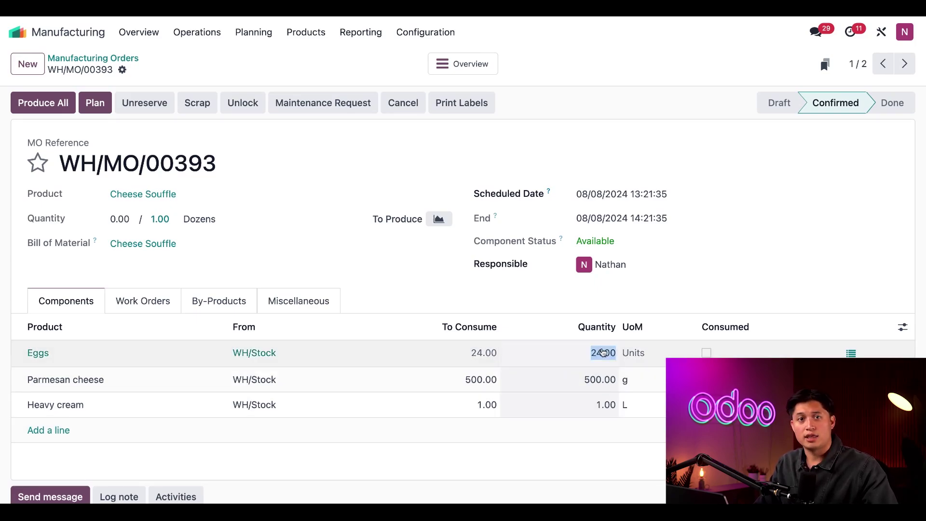
{"action": "type", "text": "30"}
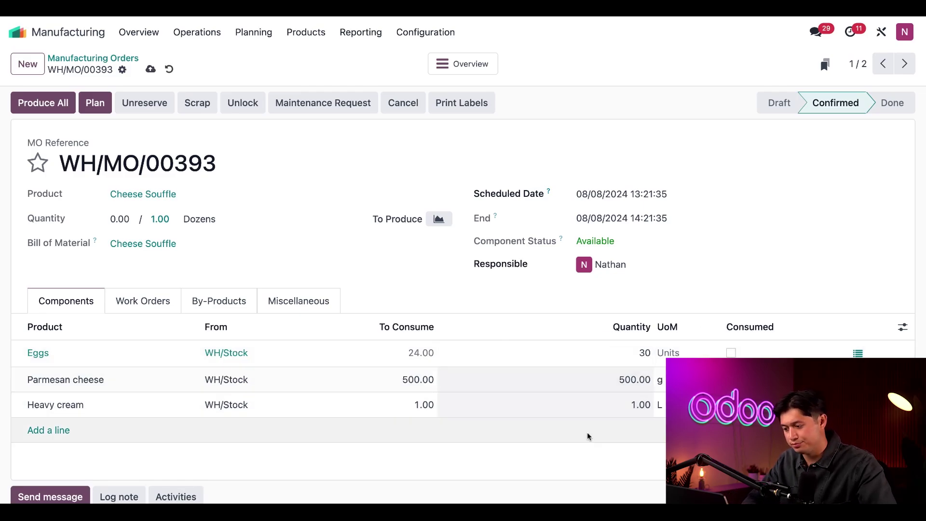
{"action": "left_click", "coordinate": [581, 455]}
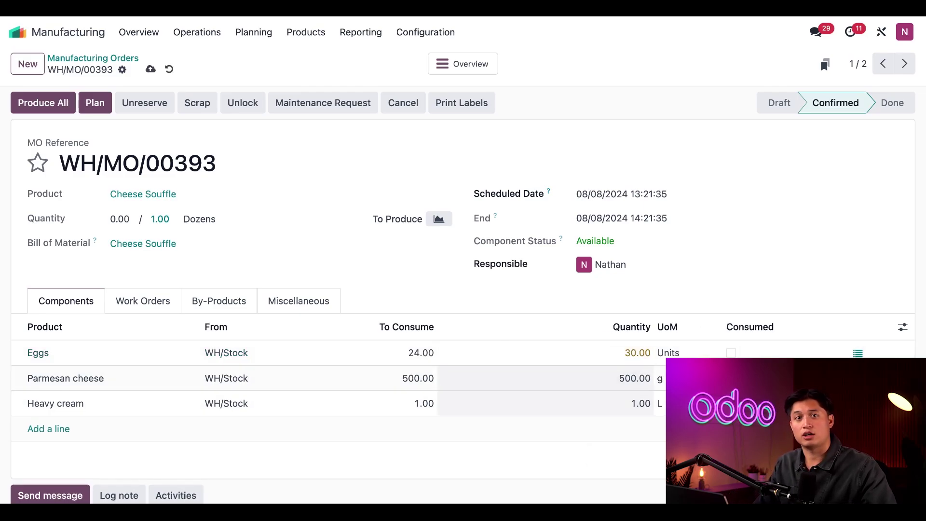
{"action": "left_click", "coordinate": [730, 353]}
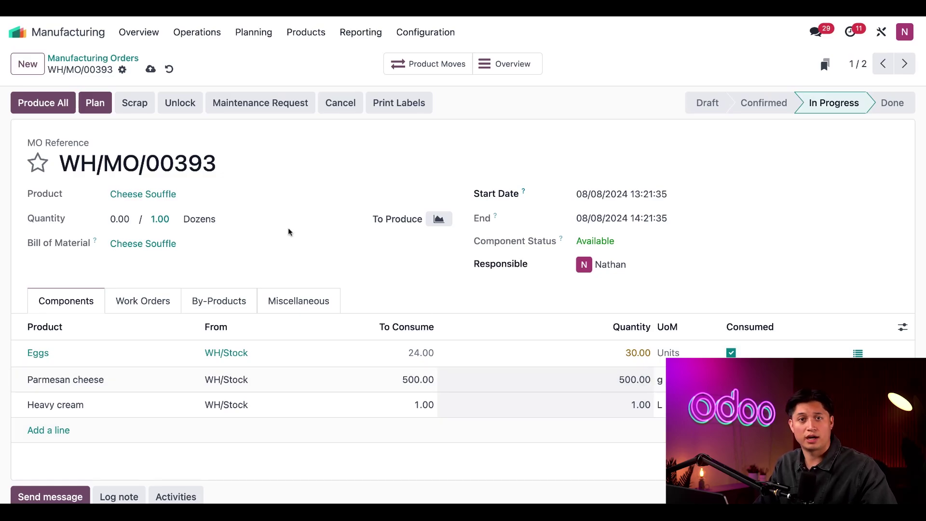
Use Produce All on WH/MO/00393, triggering the 30-versus-24 eggs warning
{"action": "left_click", "coordinate": [45, 104]}
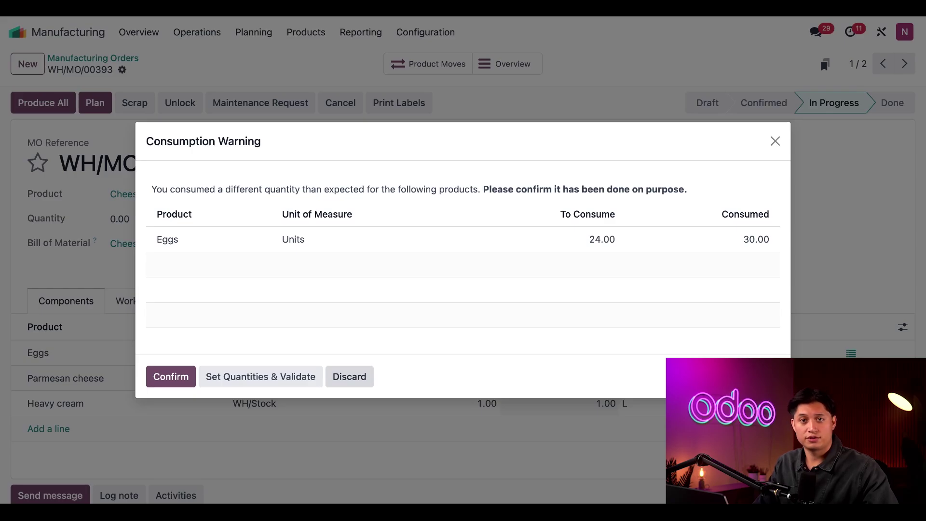
Confirm the 30-egg consumption to finish WH/MO/00393, then return to the apps home screen
{"action": "left_click", "coordinate": [175, 380]}
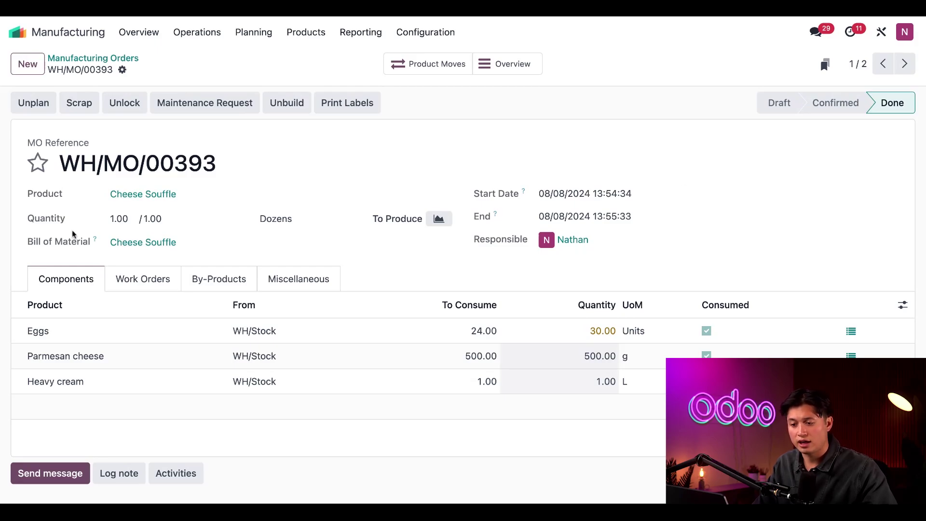
{"action": "left_click", "coordinate": [17, 33]}
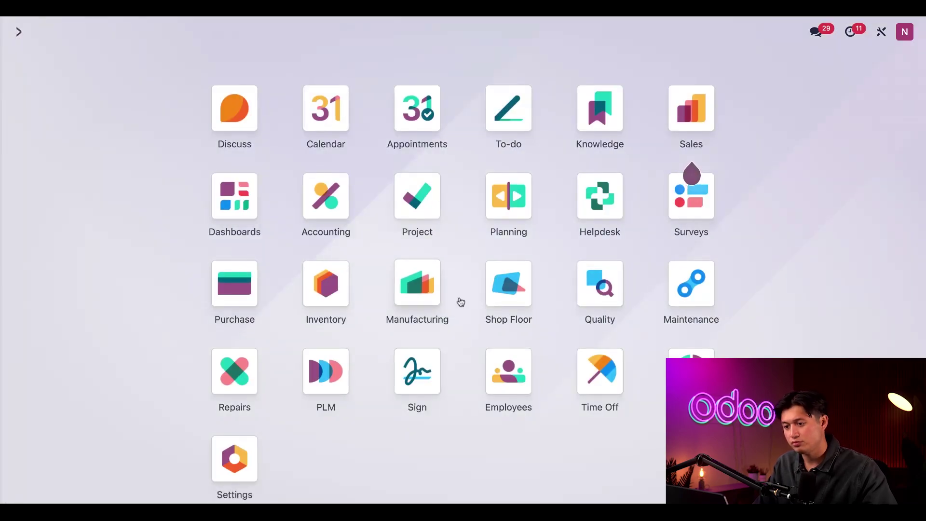
List every quality control point in the Quality app, without the Quality Points filter
{"action": "left_click", "coordinate": [611, 291]}
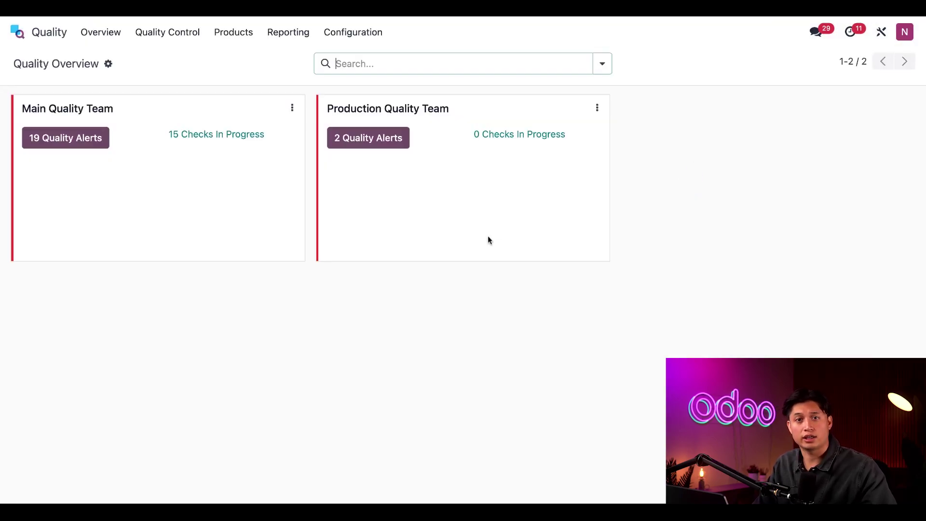
{"action": "left_click", "coordinate": [178, 37]}
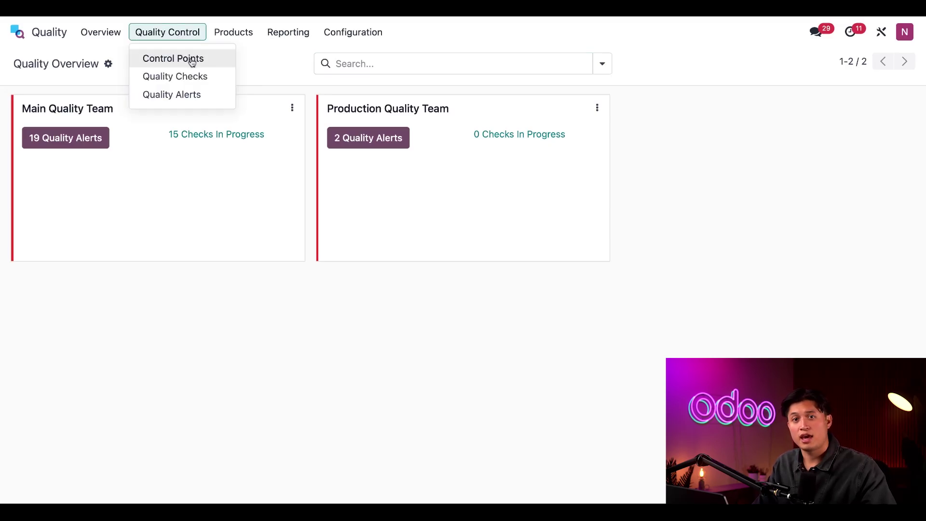
{"action": "left_click", "coordinate": [192, 60]}
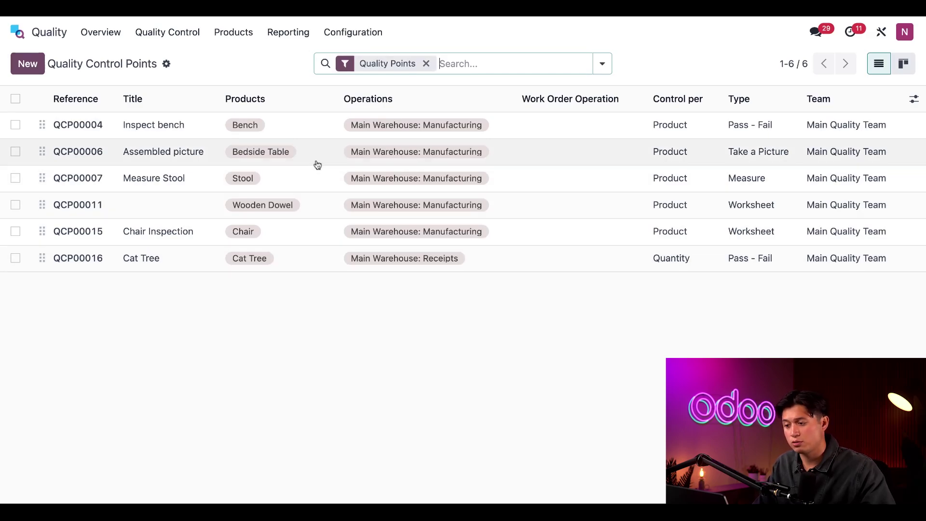
{"action": "left_click", "coordinate": [425, 64]}
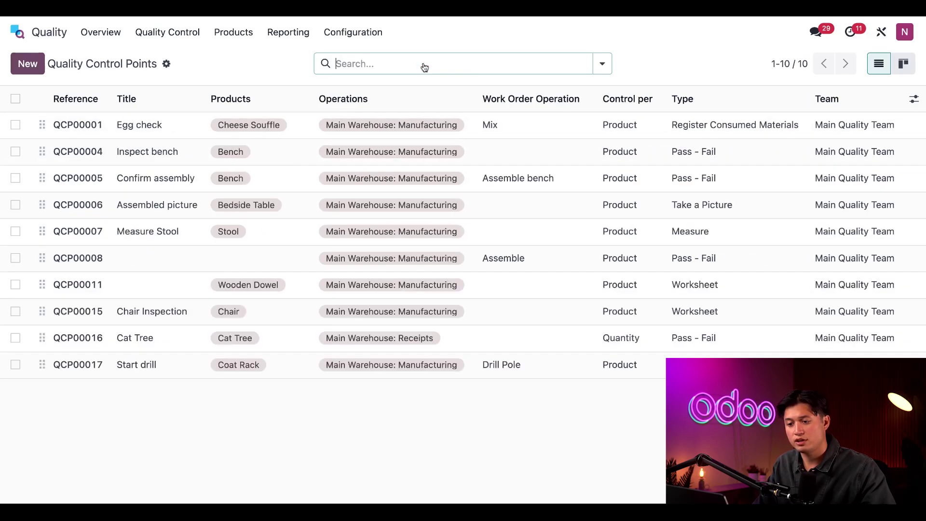
Open the Egg check control point QCP00001
{"action": "left_click", "coordinate": [156, 133]}
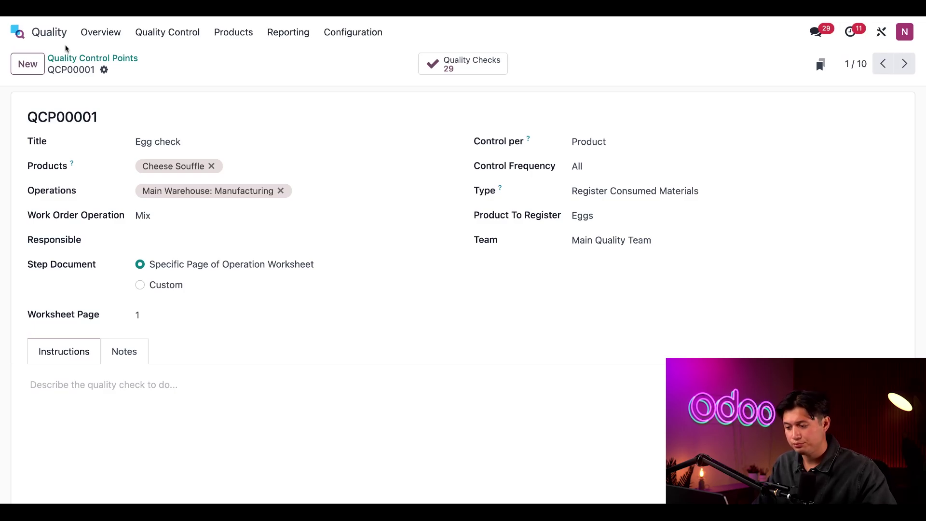
In Shop Floor, record 30 eggs for the Egg check on WH/MO/00394 - Mix and validate
{"action": "left_click", "coordinate": [18, 31]}
{"action": "left_click", "coordinate": [523, 301]}
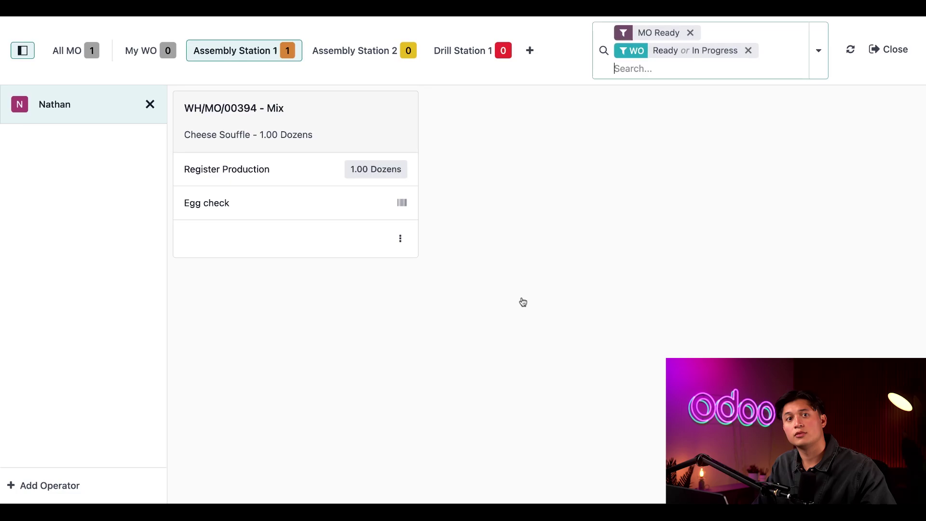
{"action": "left_click", "coordinate": [404, 208]}
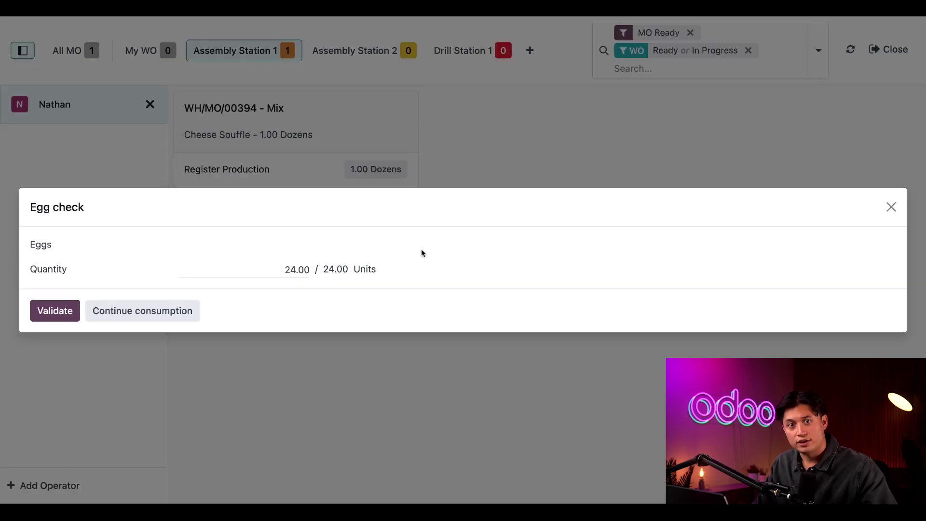
{"action": "left_click", "coordinate": [300, 268]}
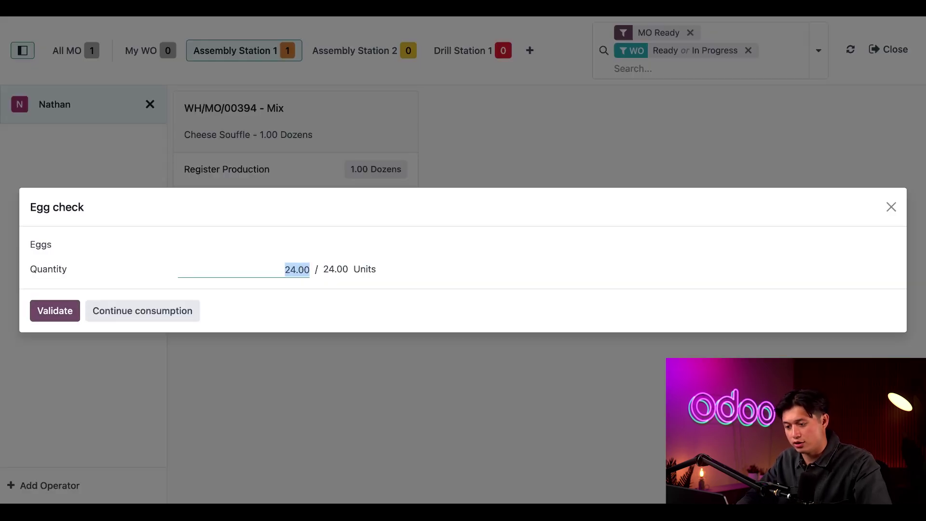
{"action": "type", "text": "30"}
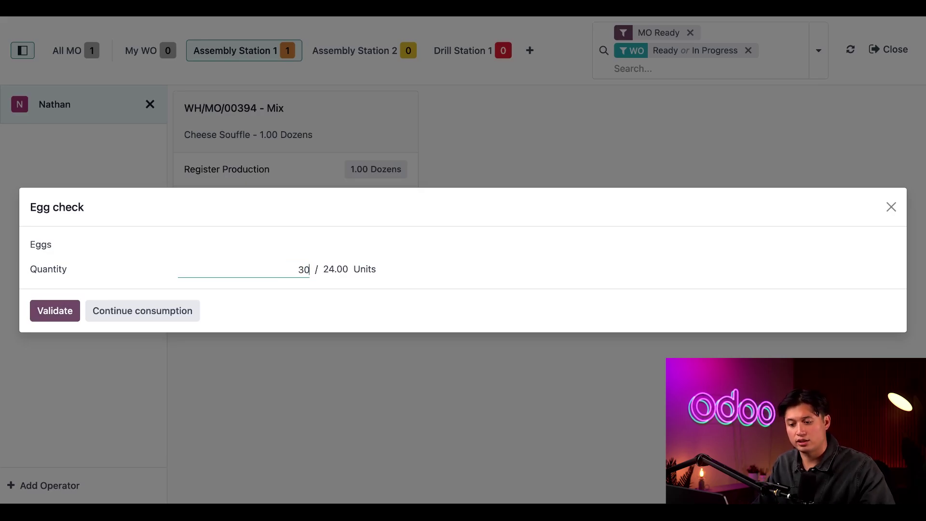
{"action": "left_click", "coordinate": [54, 311]}
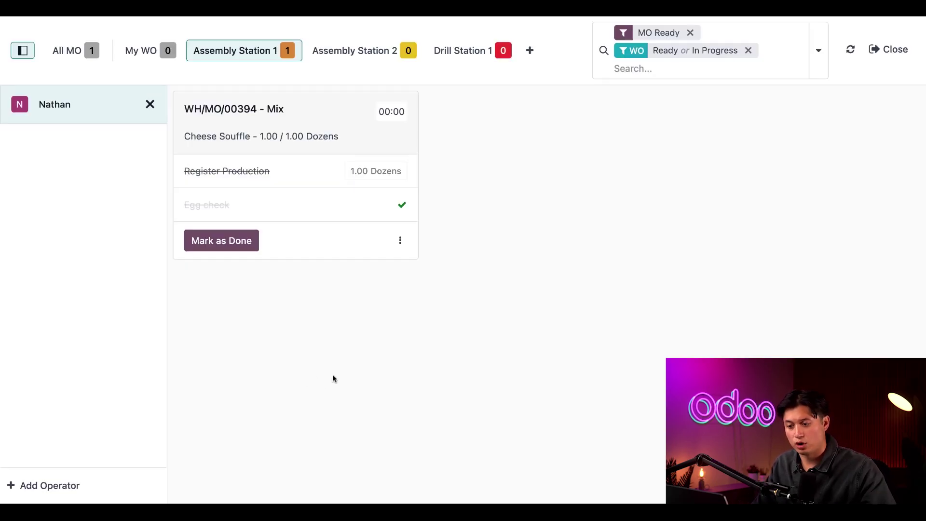
Mark the Mix work order done, close production, and confirm the 30-egg consumption warning
{"action": "left_click", "coordinate": [244, 245]}
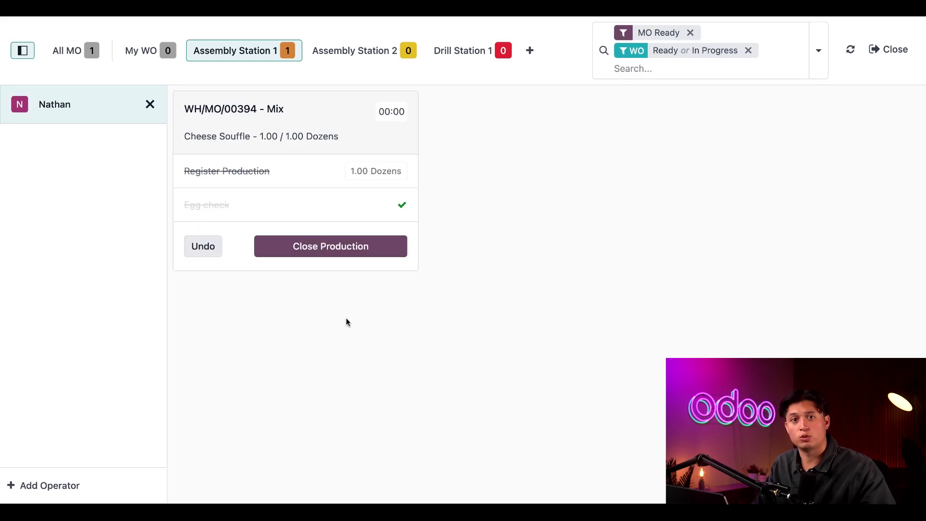
{"action": "left_click", "coordinate": [354, 257]}
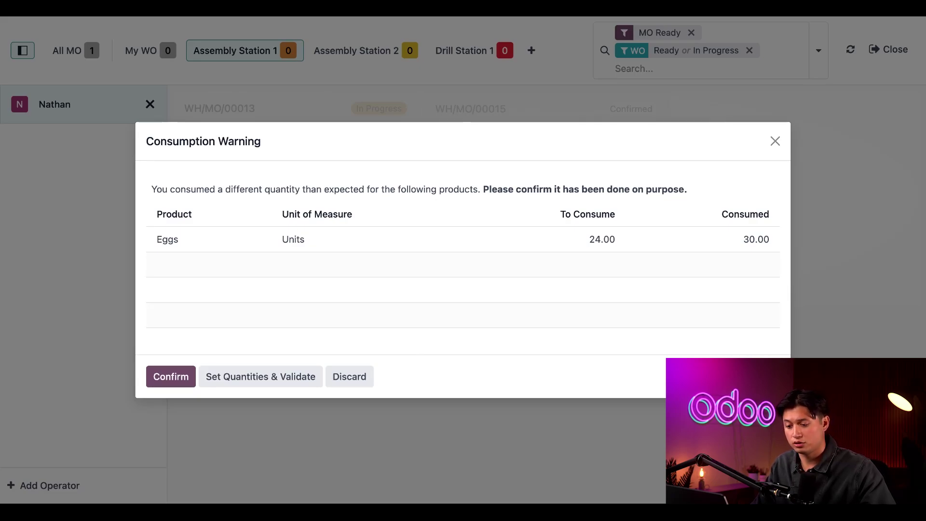
{"action": "left_click", "coordinate": [176, 383]}
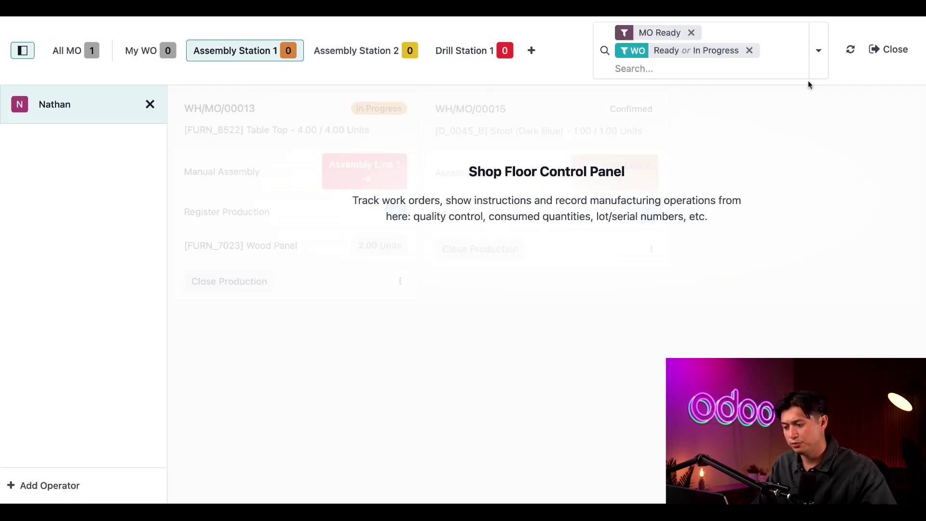
List all 343 manufacturing orders without the To Do filter and scroll through them
{"action": "left_click", "coordinate": [891, 50]}
{"action": "left_click", "coordinate": [396, 302]}
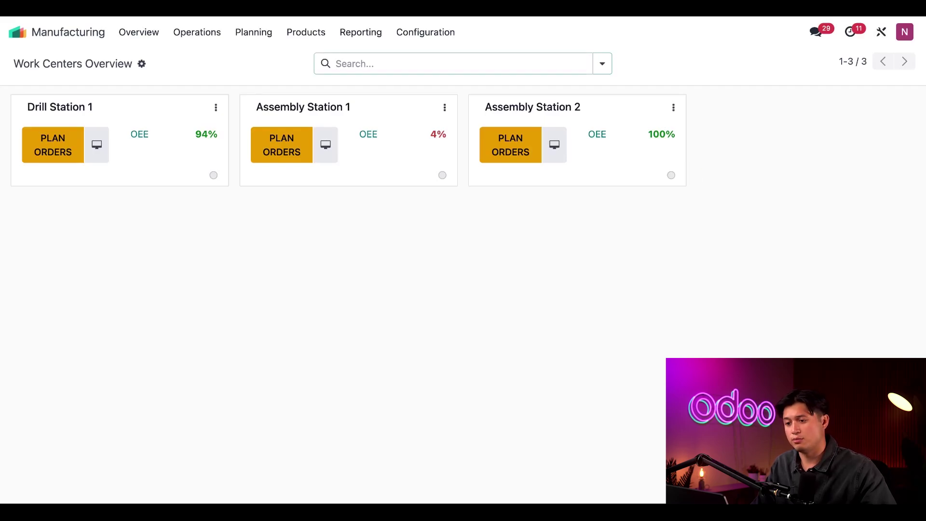
{"action": "left_click", "coordinate": [196, 33]}
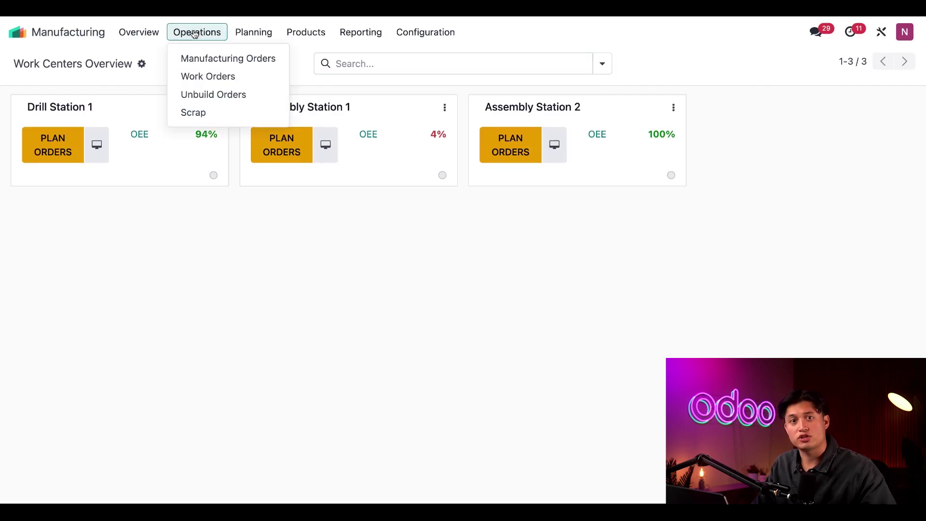
{"action": "left_click", "coordinate": [217, 59]}
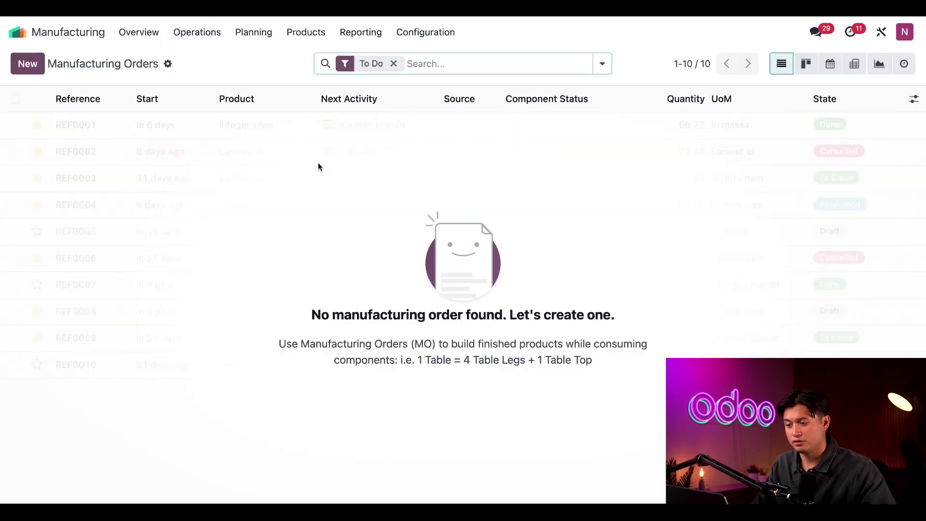
{"action": "left_click", "coordinate": [393, 63]}
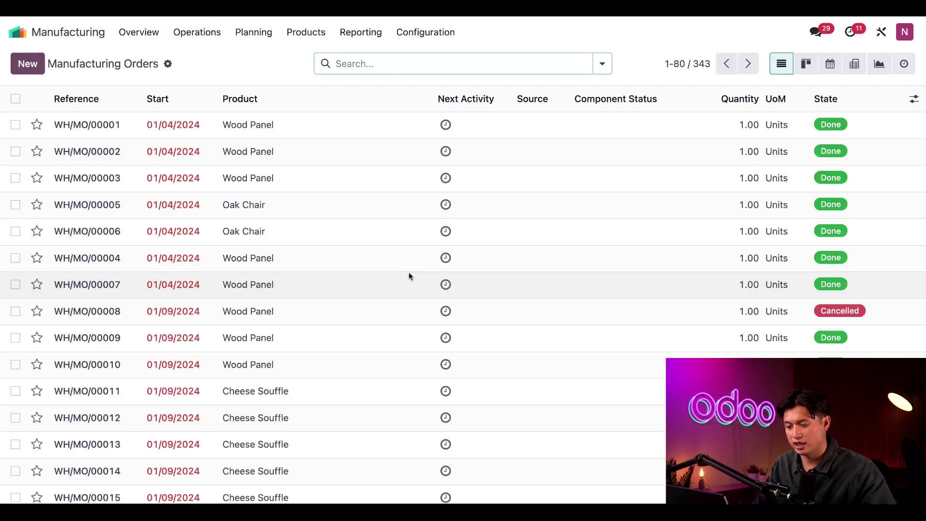
{"action": "scroll", "coordinate": [409, 275], "scroll_direction": "down", "scroll_amount": 20}
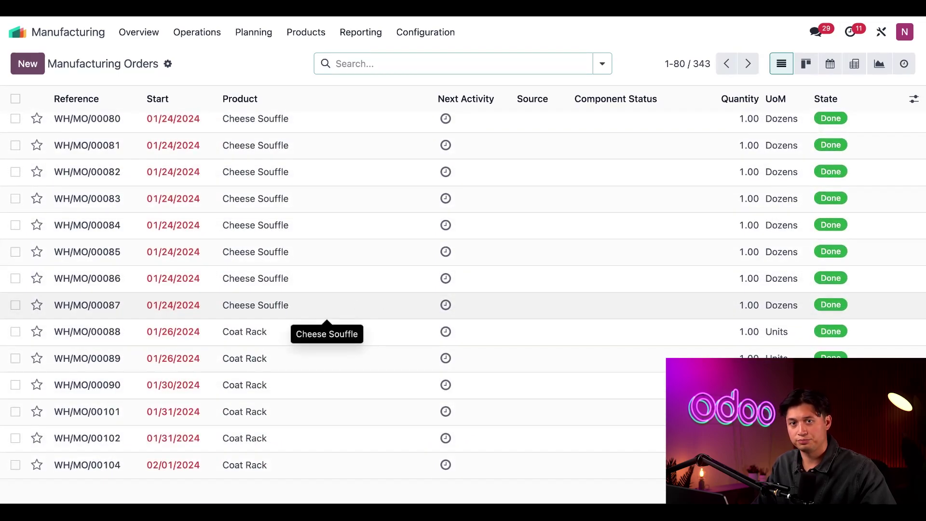
Open the Done Cheese Souffle order WH/MO/00087 to check its 30.00 eggs consumed against 24.00 planned
{"action": "left_click", "coordinate": [327, 306]}
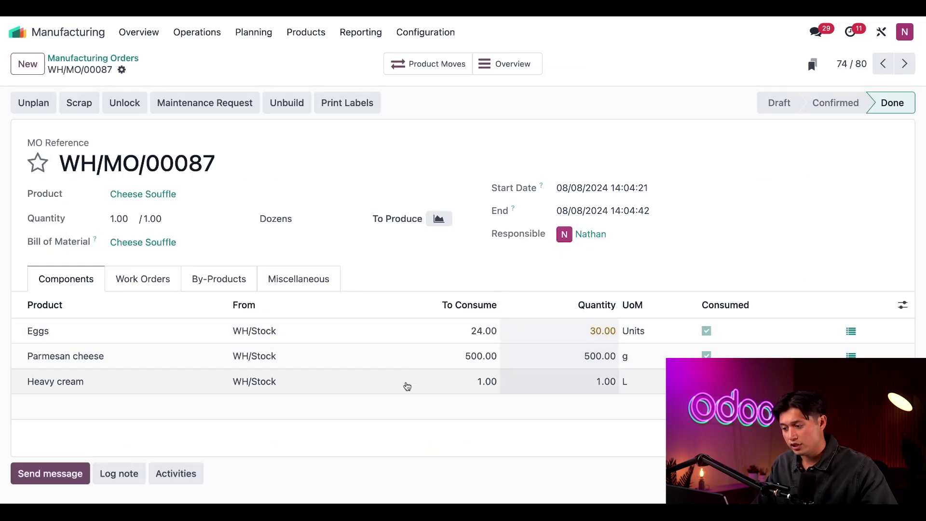